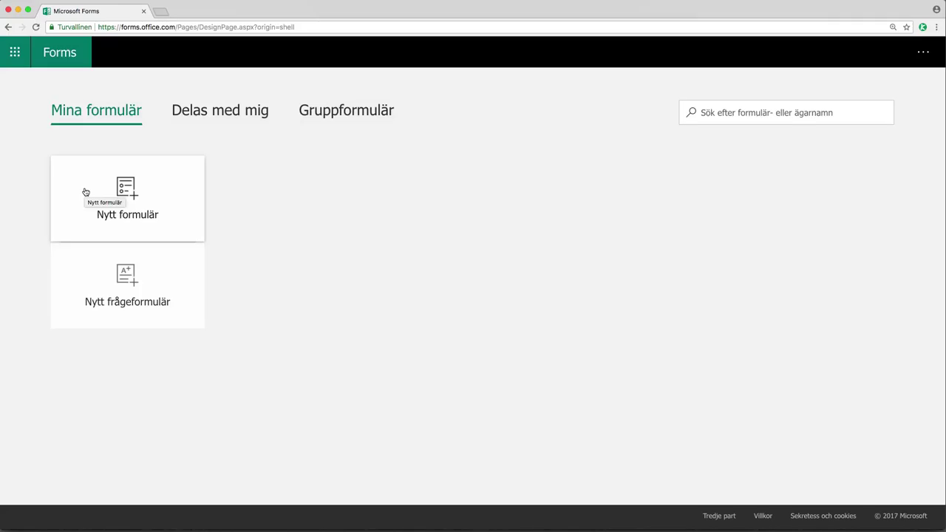
Step: Create a new form and title it Gallup
click(86, 192)
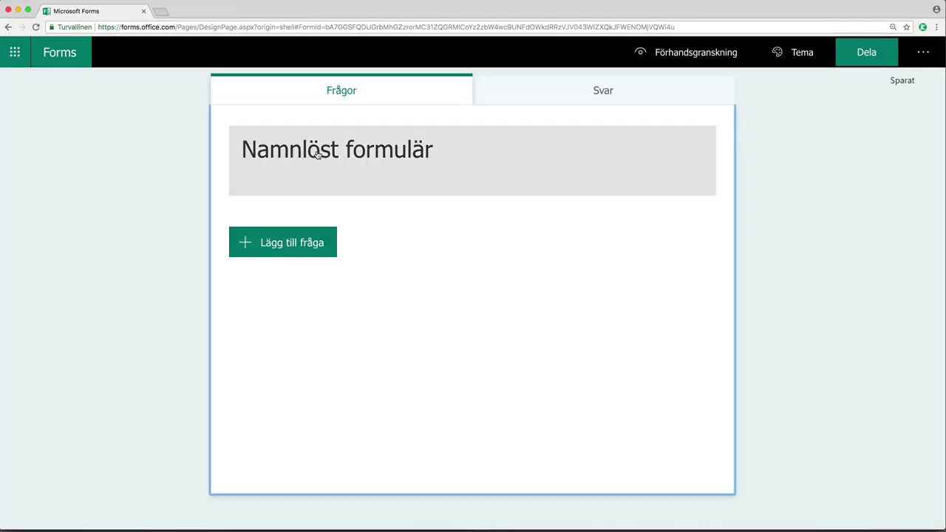
click(317, 152)
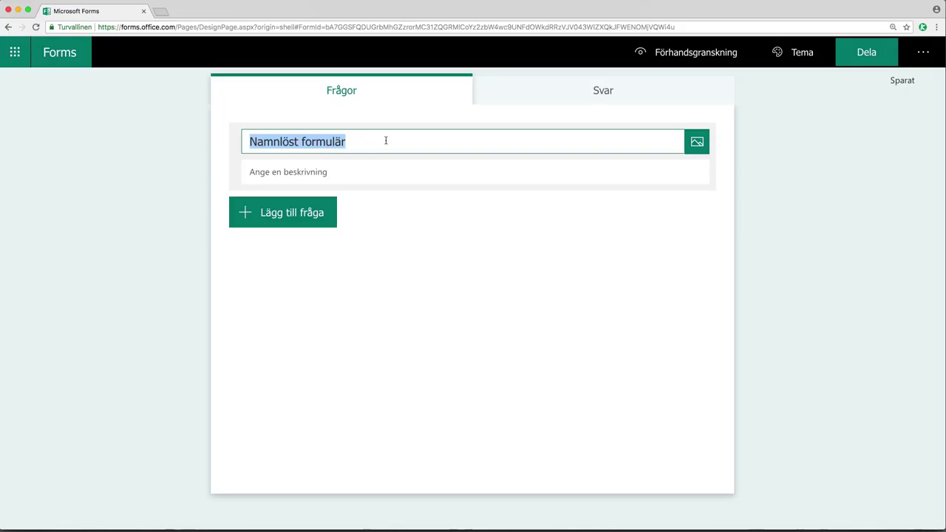
text(Gallup)
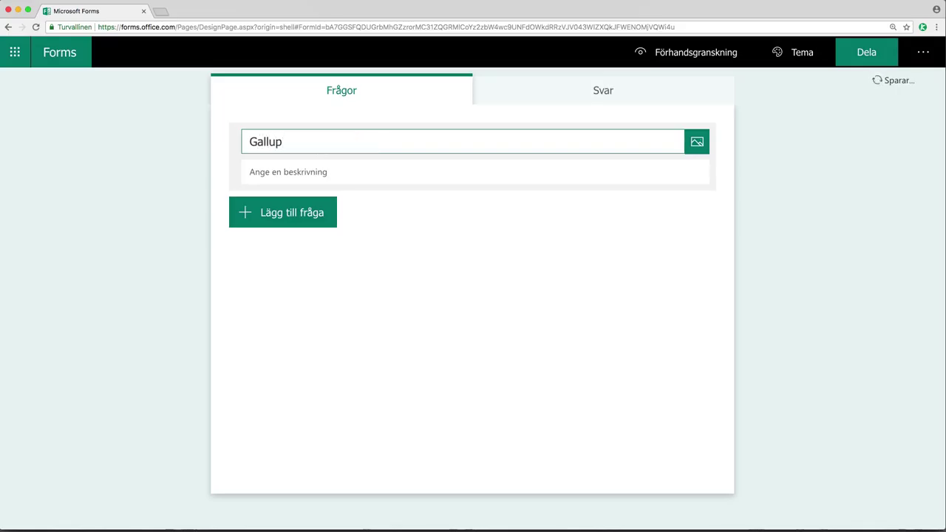
click(697, 143)
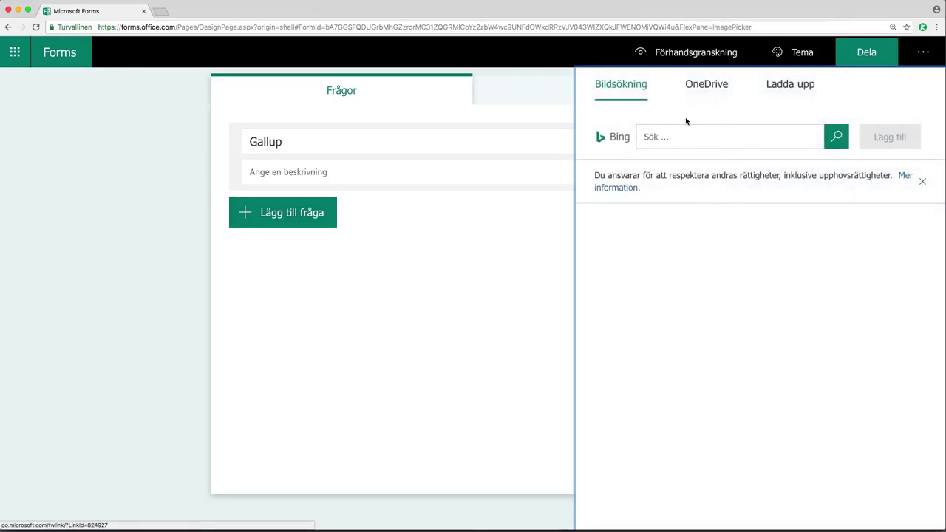
click(538, 96)
Step: Add a choice question (Val) to the form and give it a third answer option, Alternativ 3
click(275, 246)
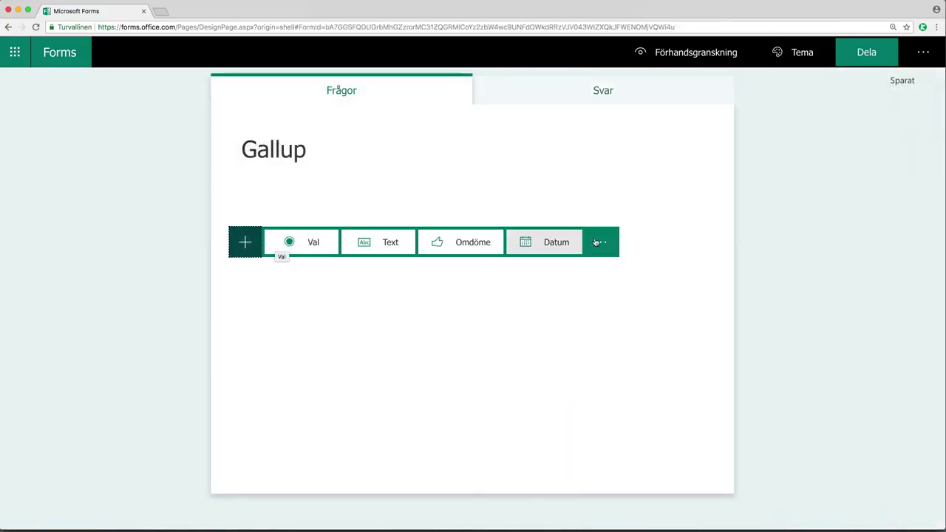
click(294, 244)
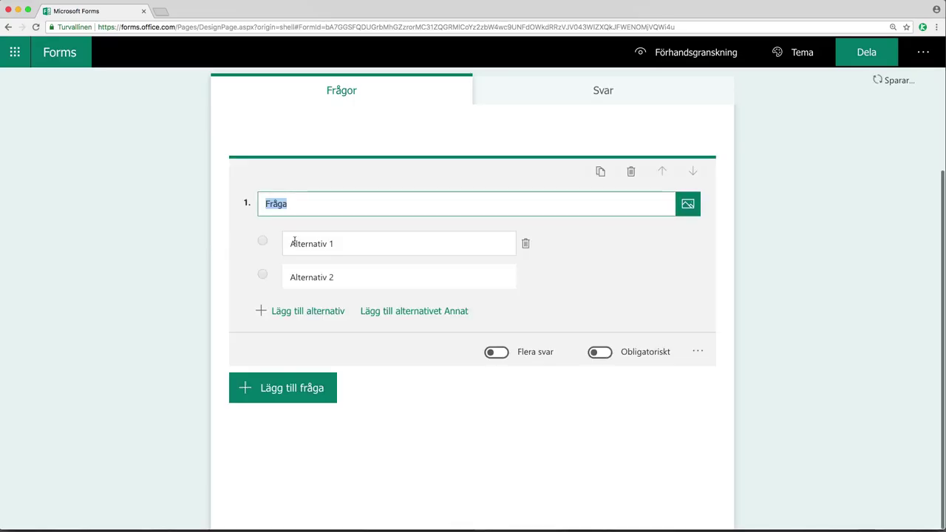
click(342, 240)
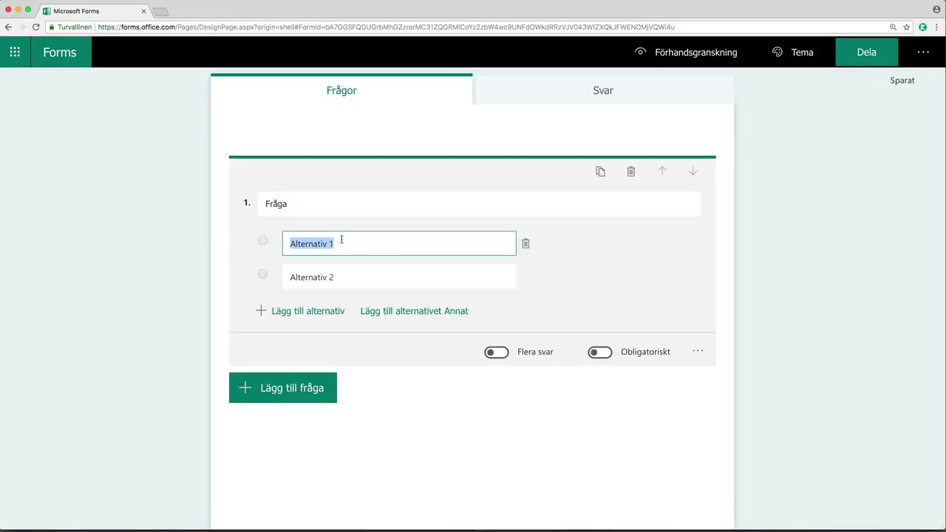
click(299, 311)
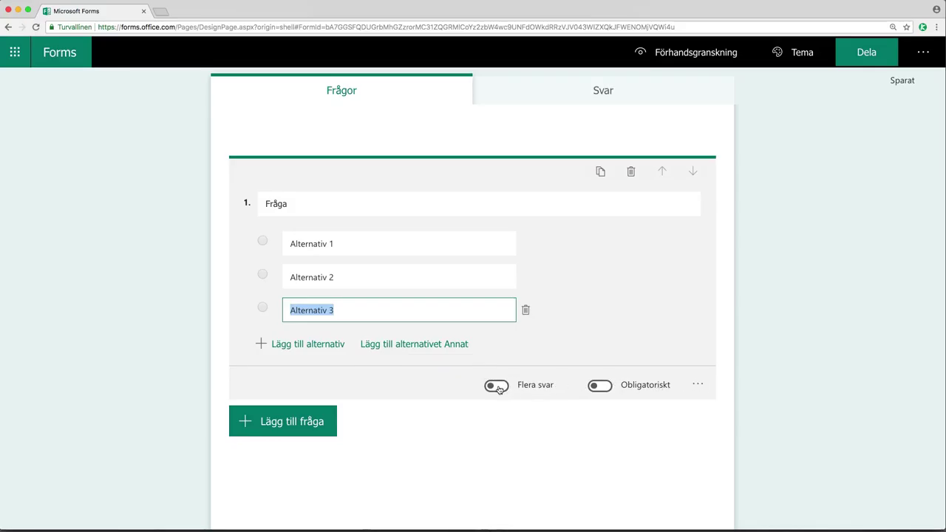
click(701, 385)
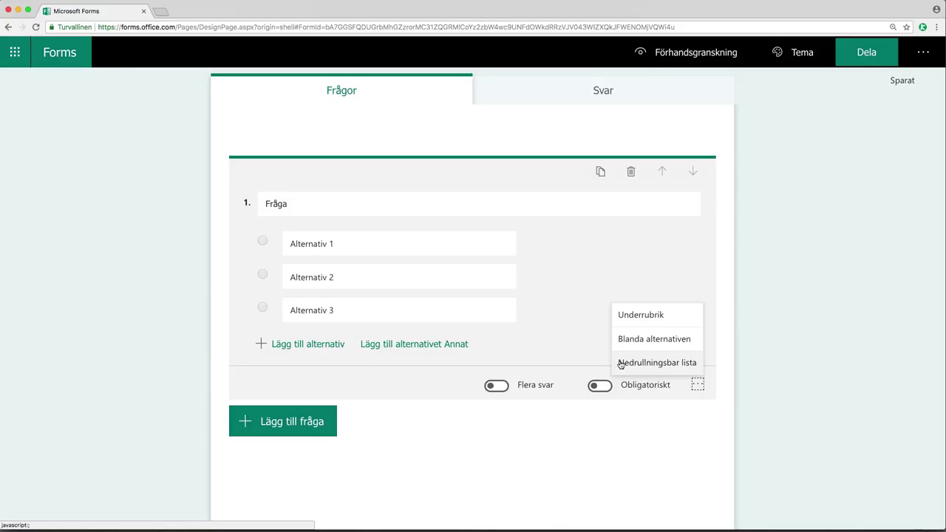
click(545, 429)
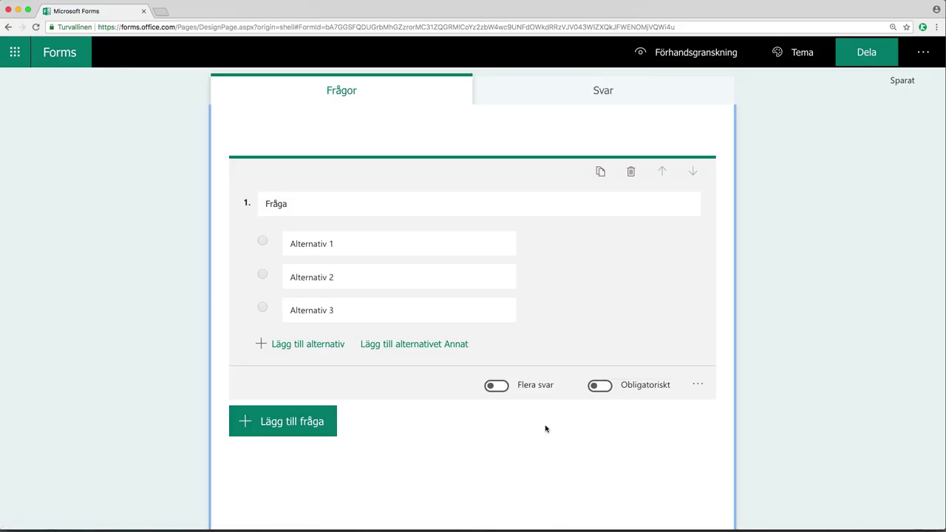
Step: Add a short-answer text question as question 2 and restrict its answer to a number (Tal)
click(318, 420)
click(382, 424)
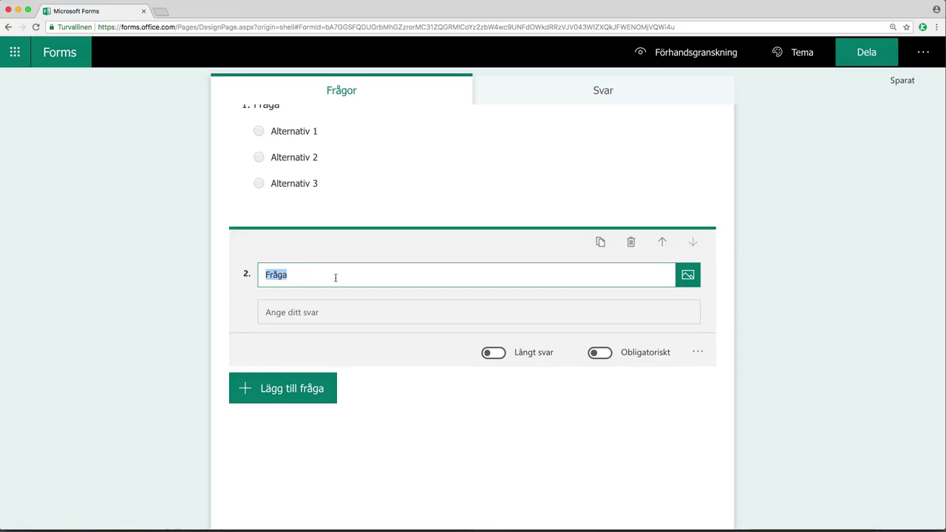
click(495, 354)
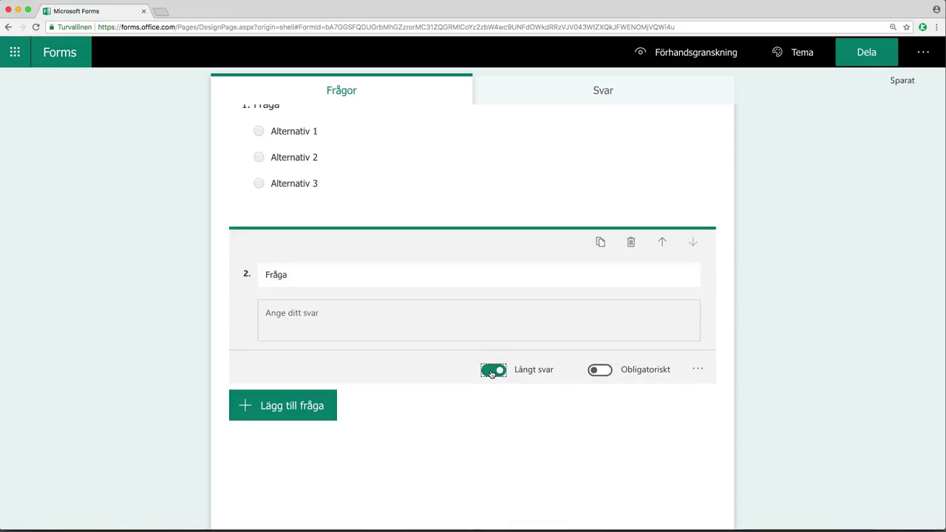
click(492, 371)
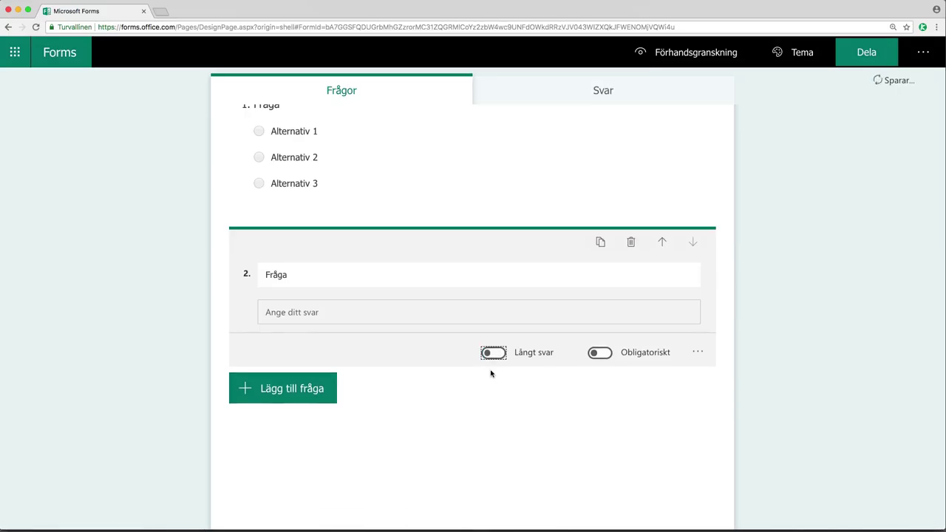
click(699, 352)
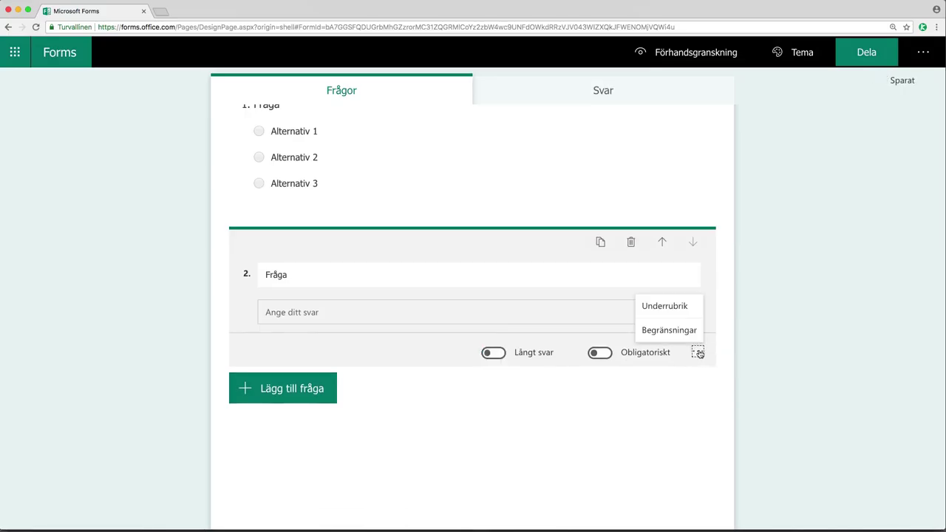
click(675, 333)
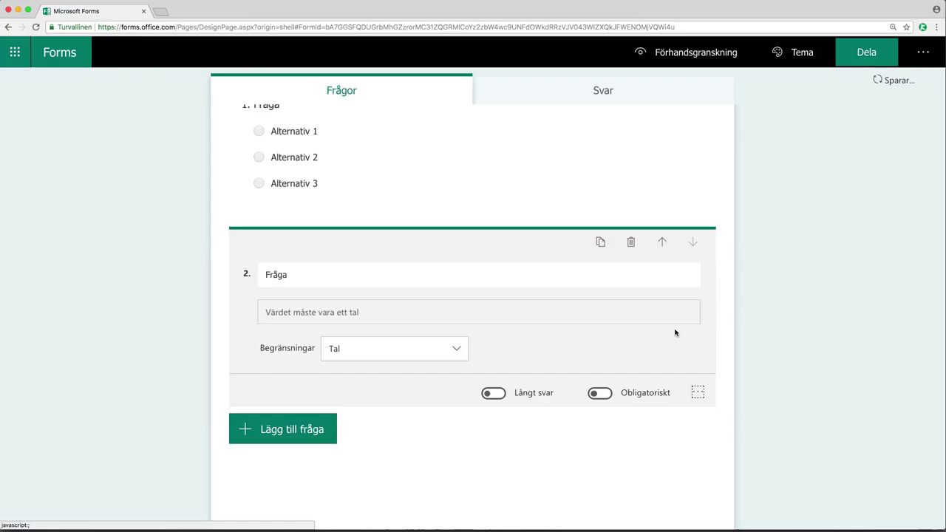
click(397, 350)
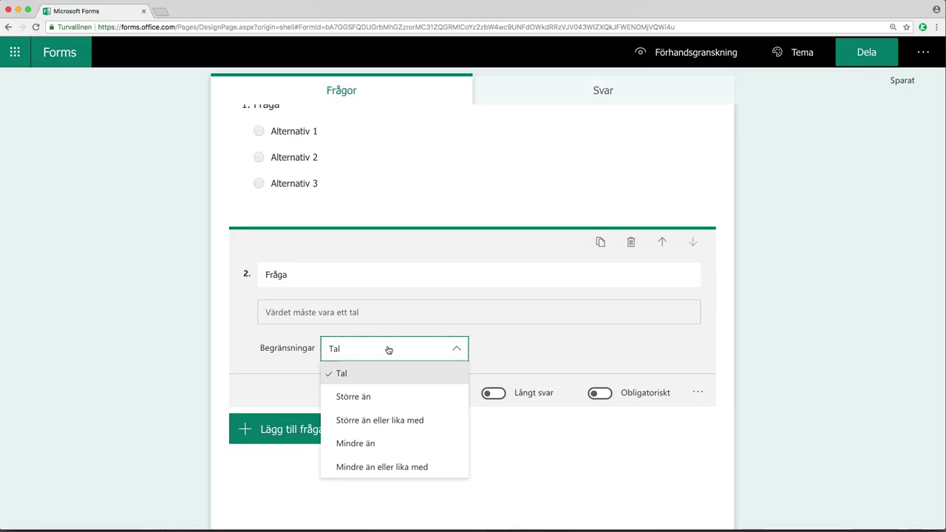
click(539, 458)
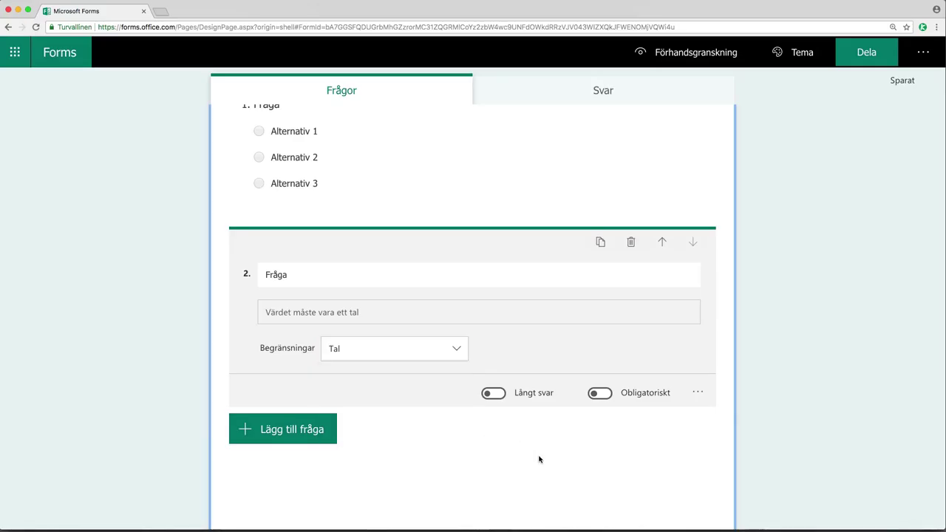
Step: Add a rating question (Omdöme) as question 3 and set its symbol to numbers (Tal)
click(283, 429)
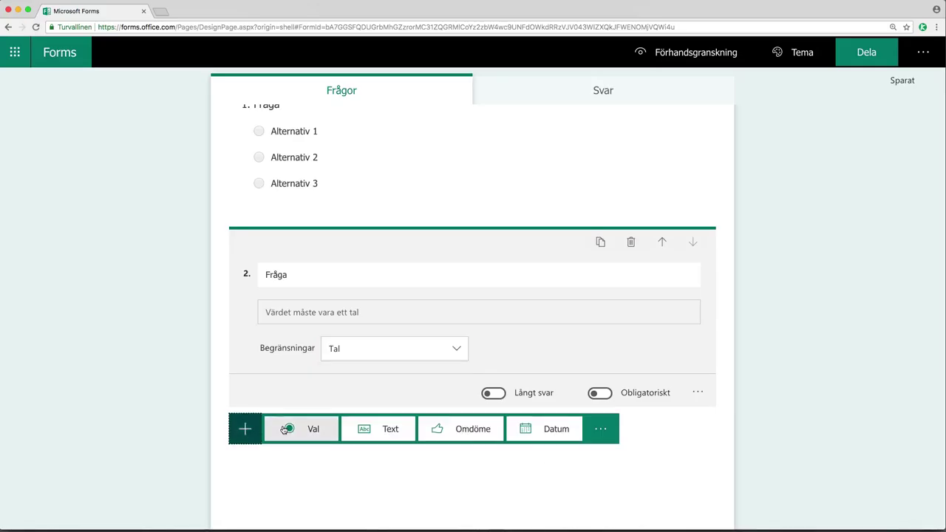
click(453, 429)
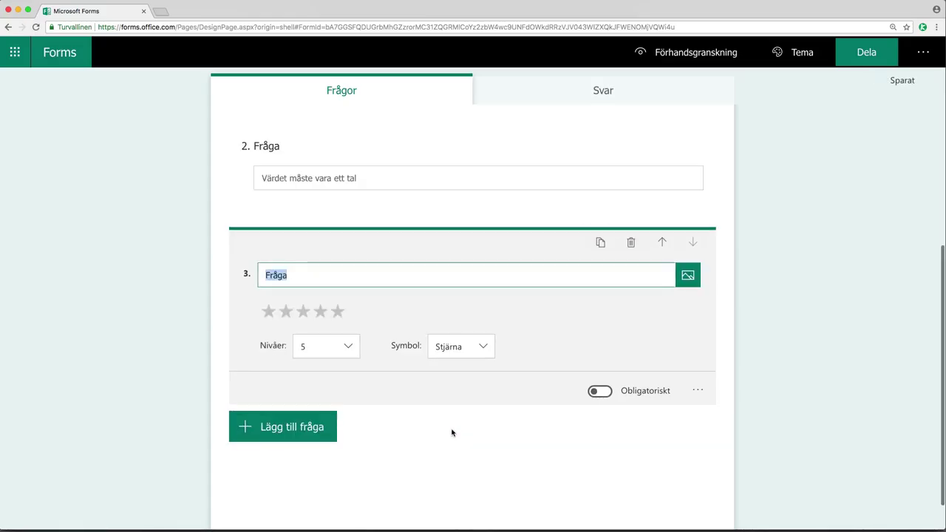
click(302, 316)
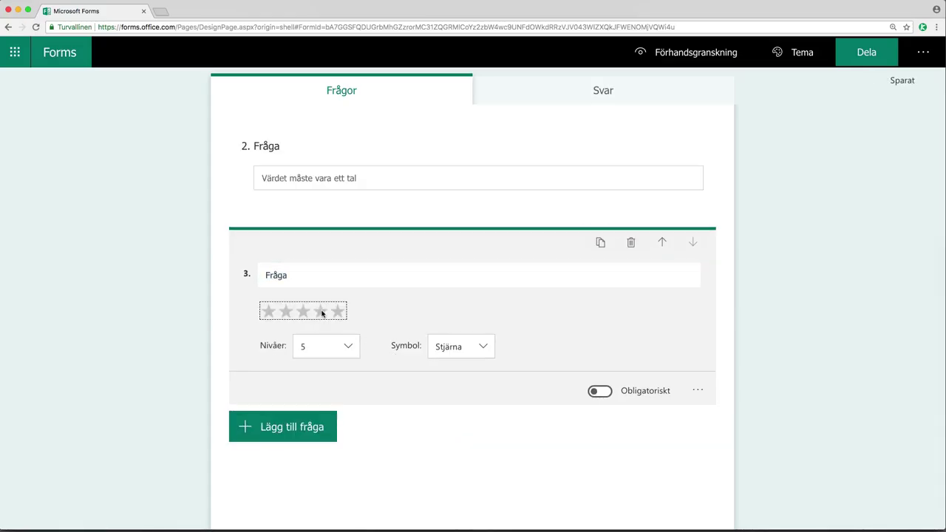
click(488, 347)
click(472, 372)
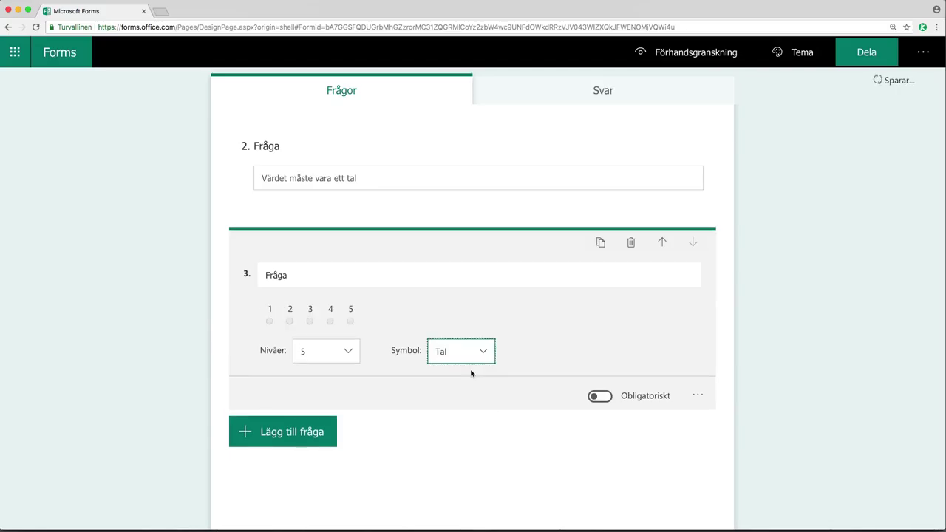
Step: Add a date question (Datum) as question 4 and a ranking question (Rankning) as question 5
click(292, 432)
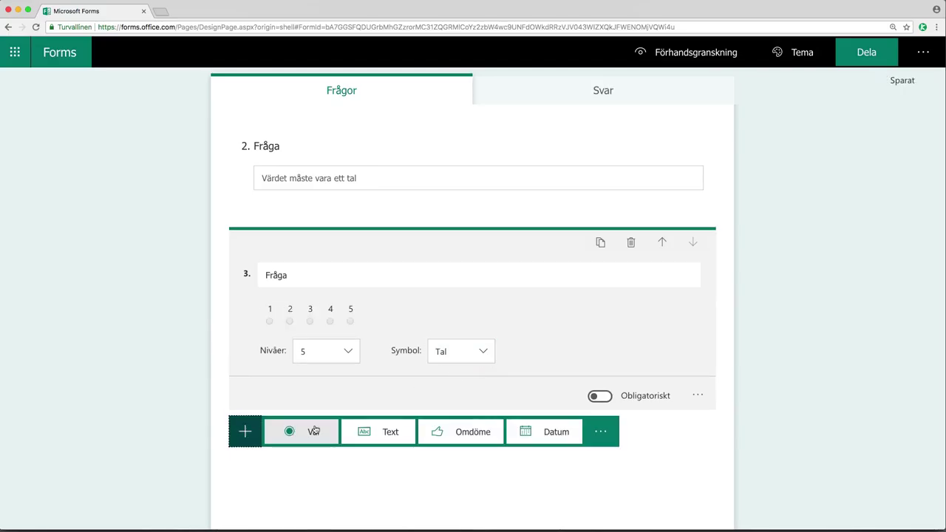
click(559, 431)
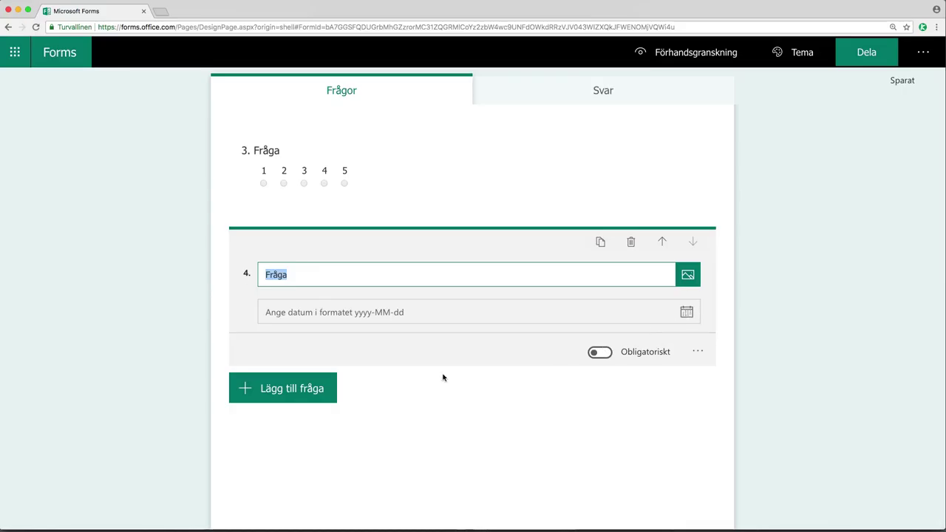
click(291, 391)
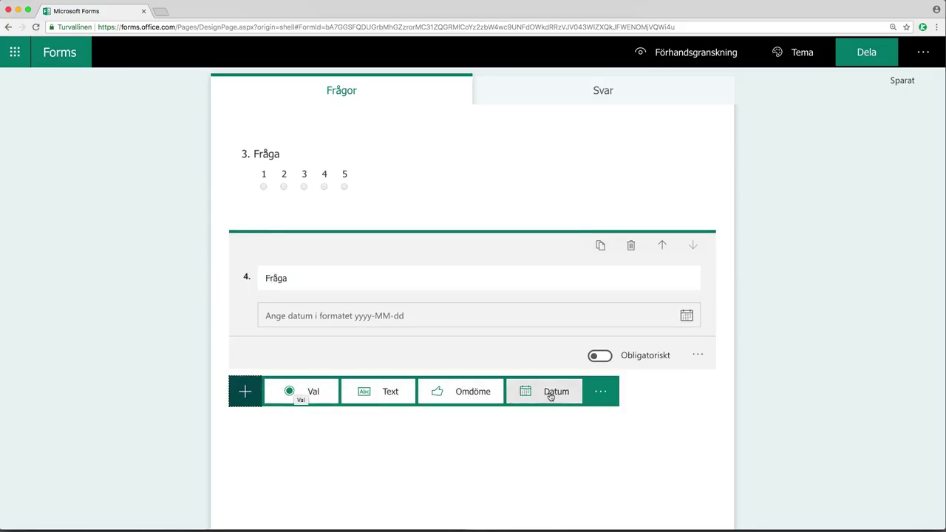
click(600, 393)
click(642, 431)
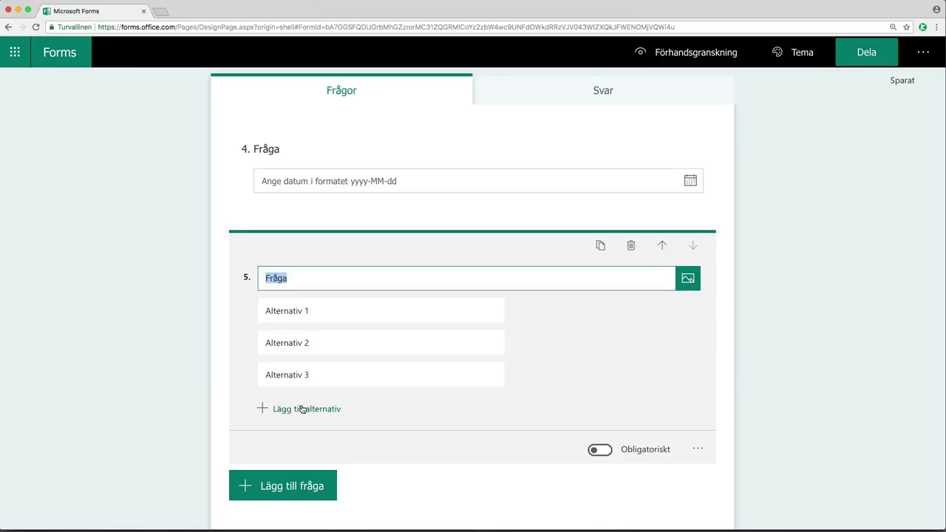
Step: Open the additional question types below the ranking question
click(307, 487)
click(613, 485)
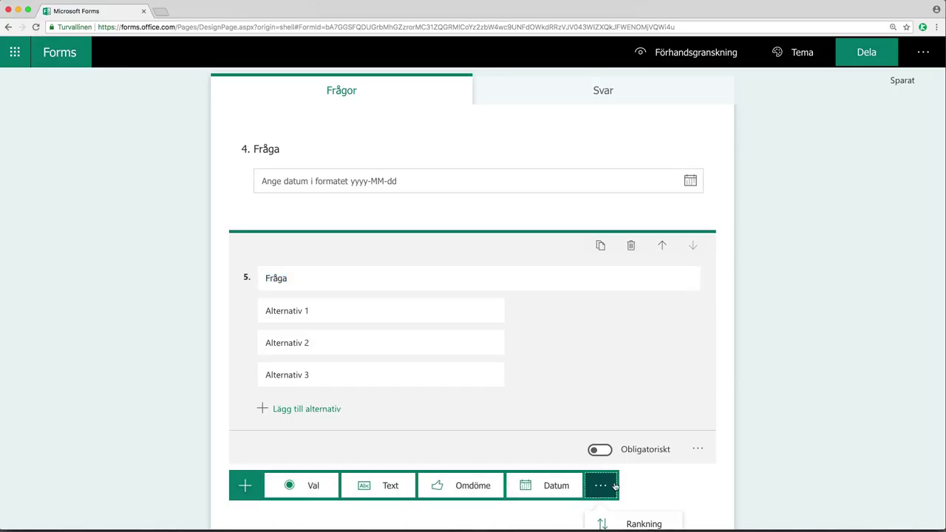
click(637, 501)
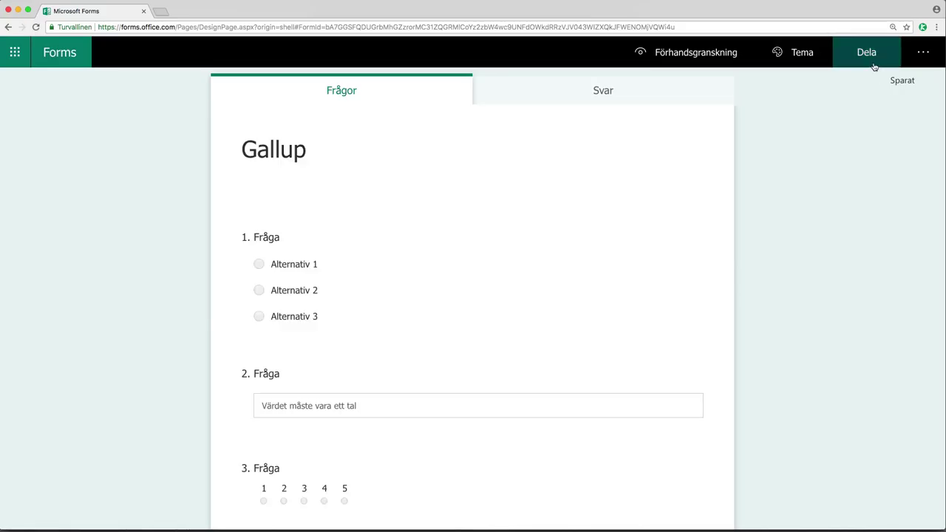
Step: Allow anyone with the link to respond to the form and copy its response link
click(924, 56)
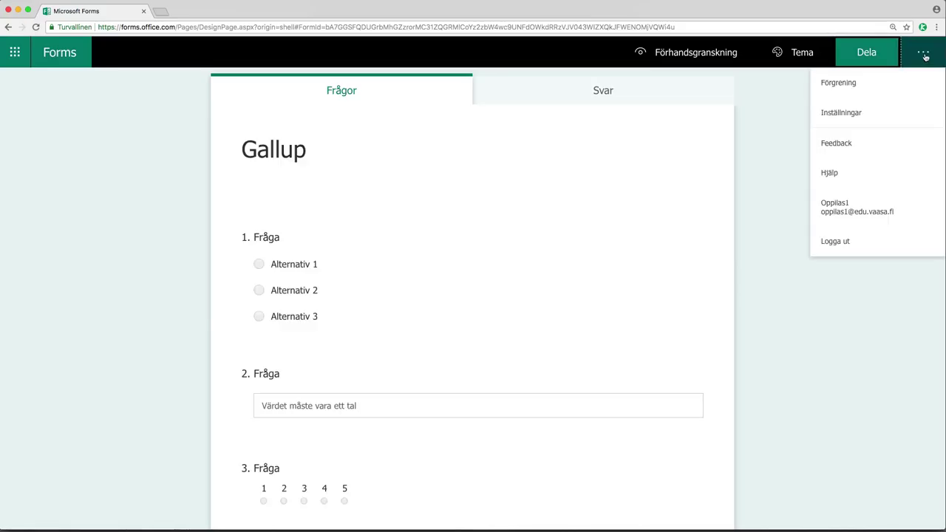
click(835, 113)
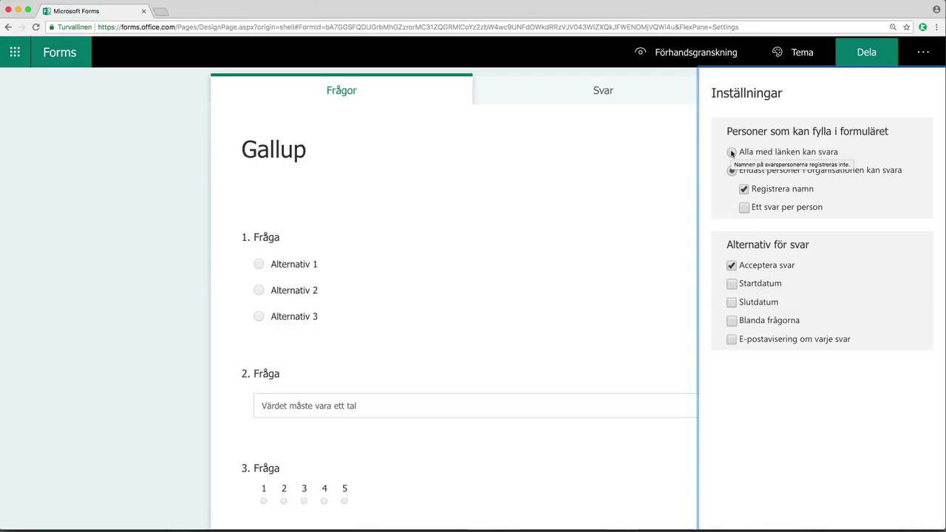
click(731, 152)
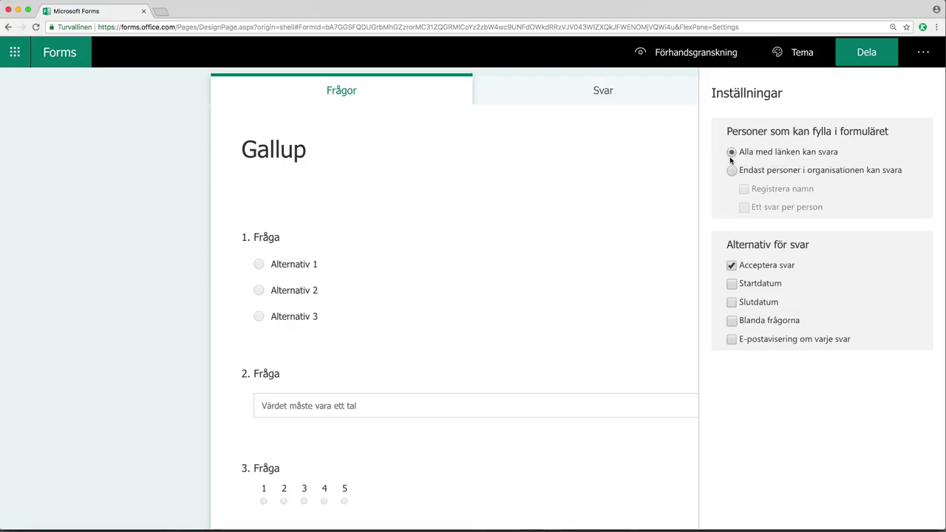
click(867, 53)
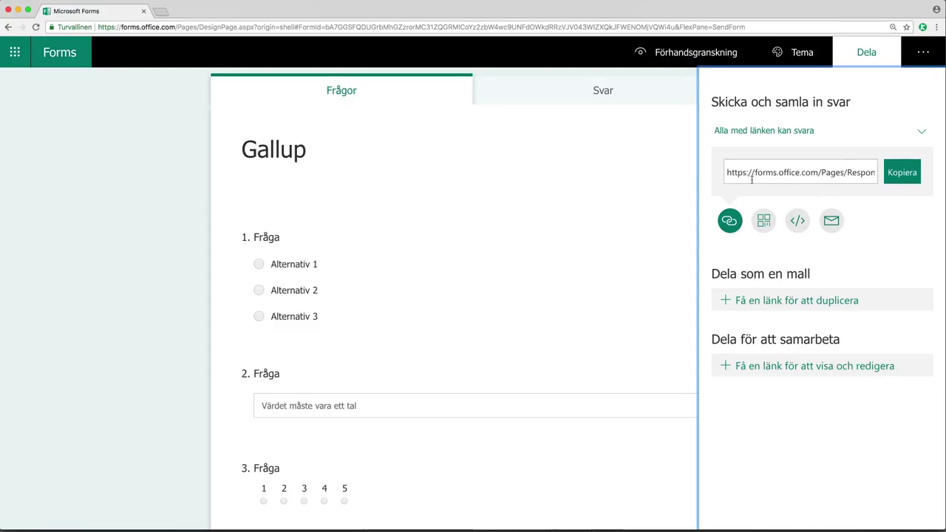
click(902, 174)
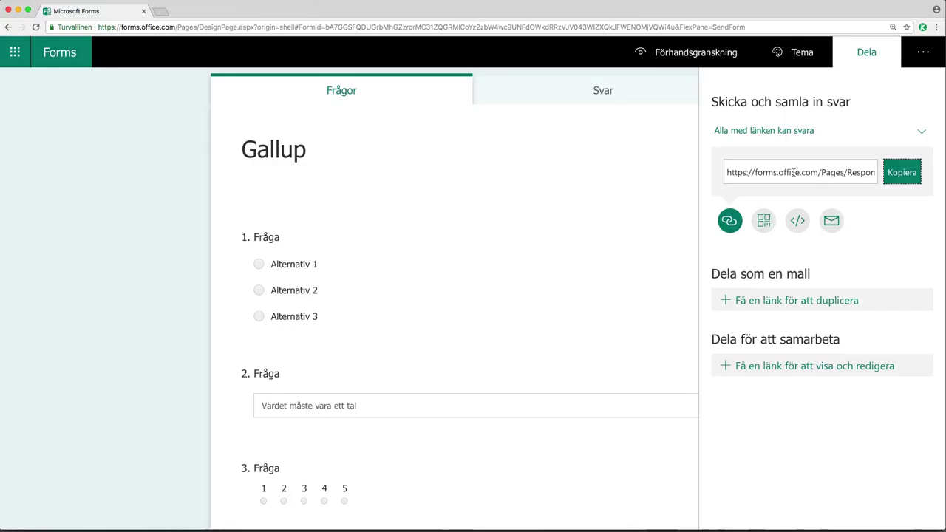
Step: Preview the form, answering question 1 with Alternativ 1 and question 2 with 12
click(688, 53)
scroll(488, 272, down, 2)
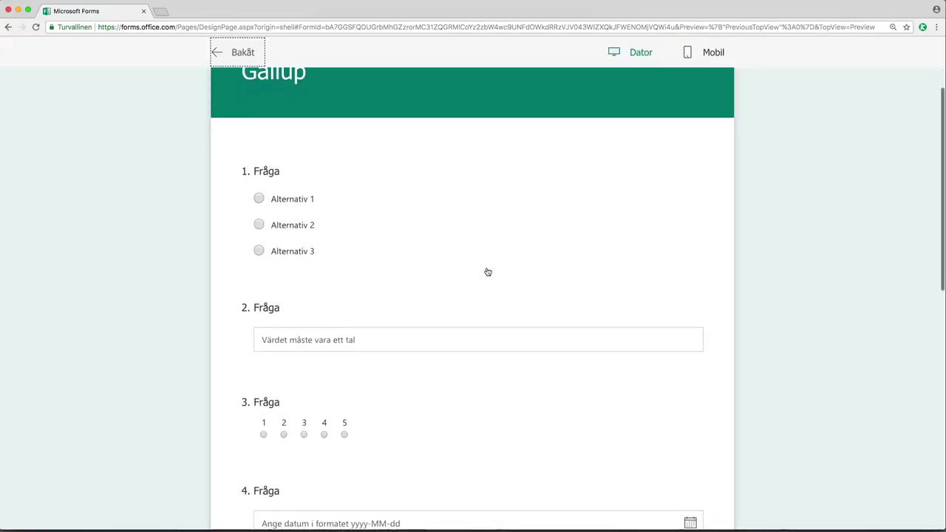
click(258, 198)
scroll(266, 211, down, 3)
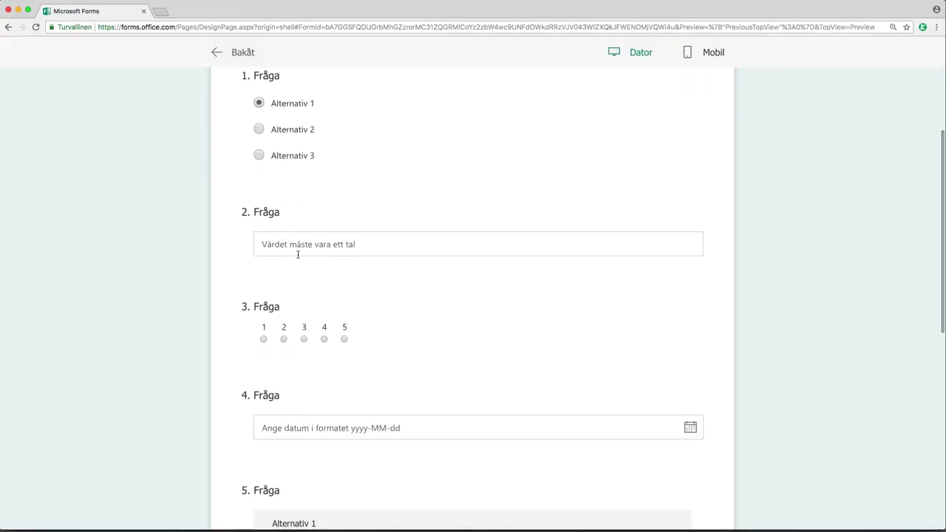
click(303, 253)
text(12)
click(309, 278)
scroll(309, 278, down, 3)
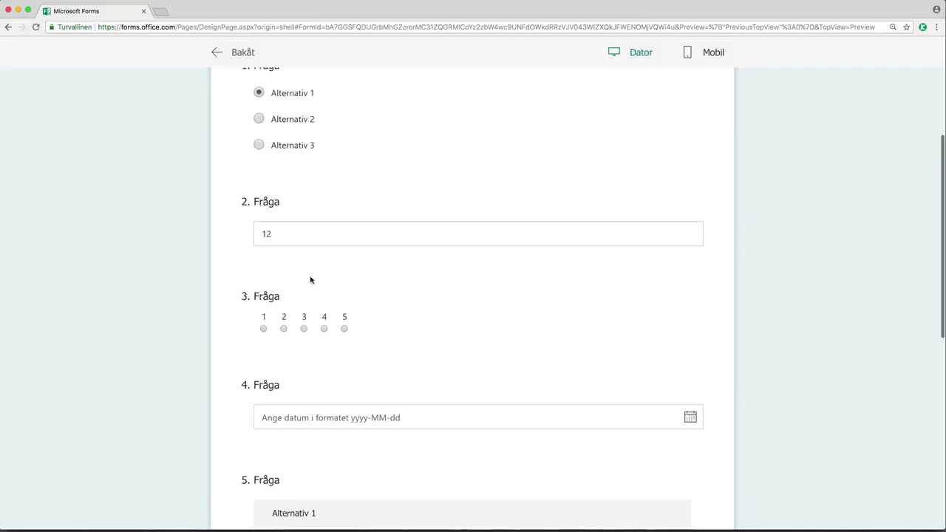
Step: Answer question 3 with rating 3 and question 4 with the date 2018-08-08 in the form preview
click(303, 263)
scroll(325, 354, down, 2)
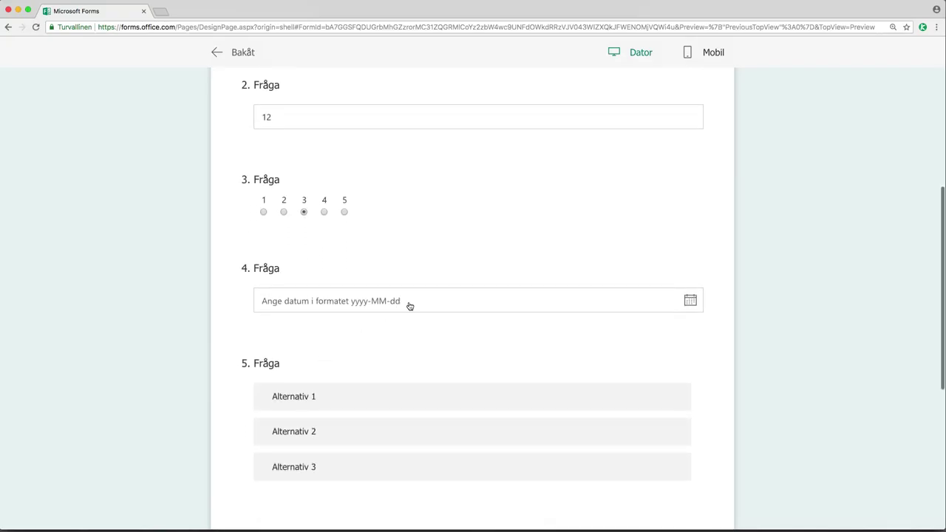
click(417, 307)
click(361, 384)
scroll(361, 347, down, 4)
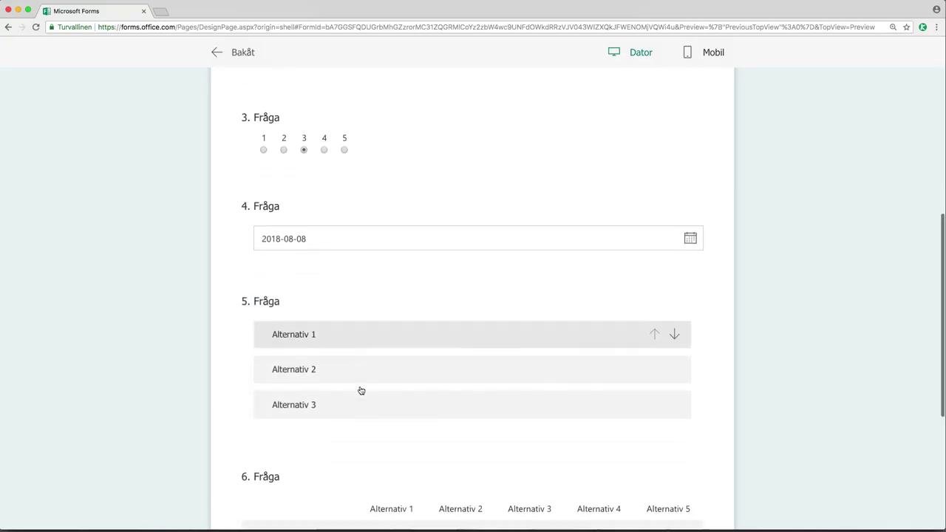
Step: Rank Alternativ 2 above Alternativ 1 in question 5, choose Alternativ 2 for Instruktionen 1 in question 6, and submit the response
drag(360, 303, 362, 263)
scroll(333, 340, down, 3)
click(461, 369)
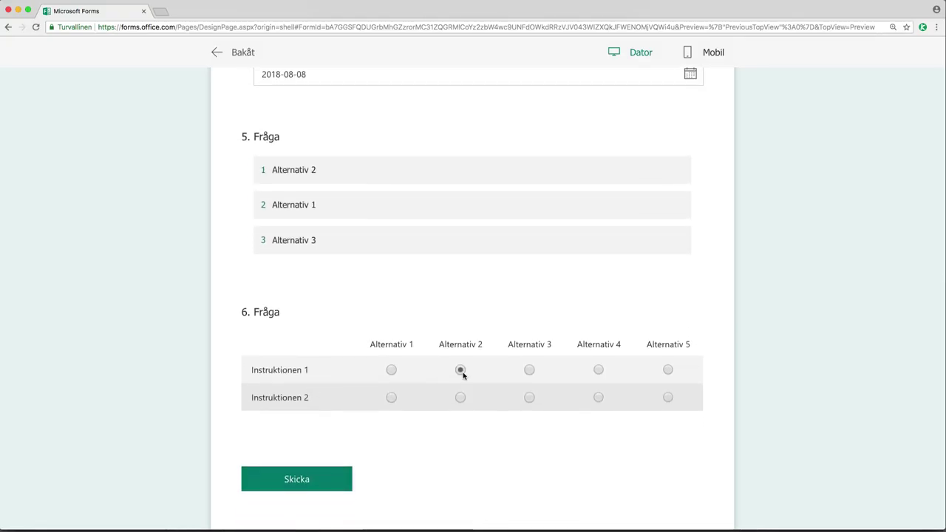
click(301, 479)
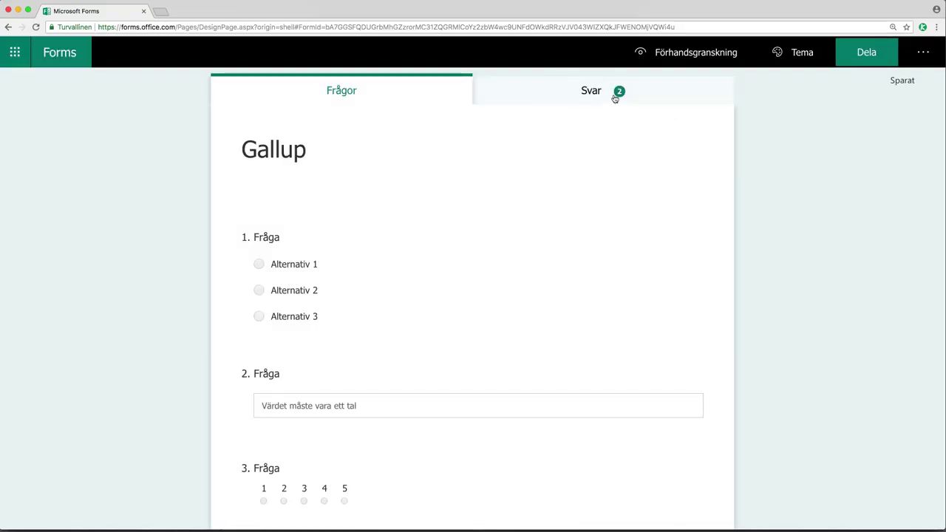
Step: Review the summary of the Gallup form's responses question by question
click(538, 90)
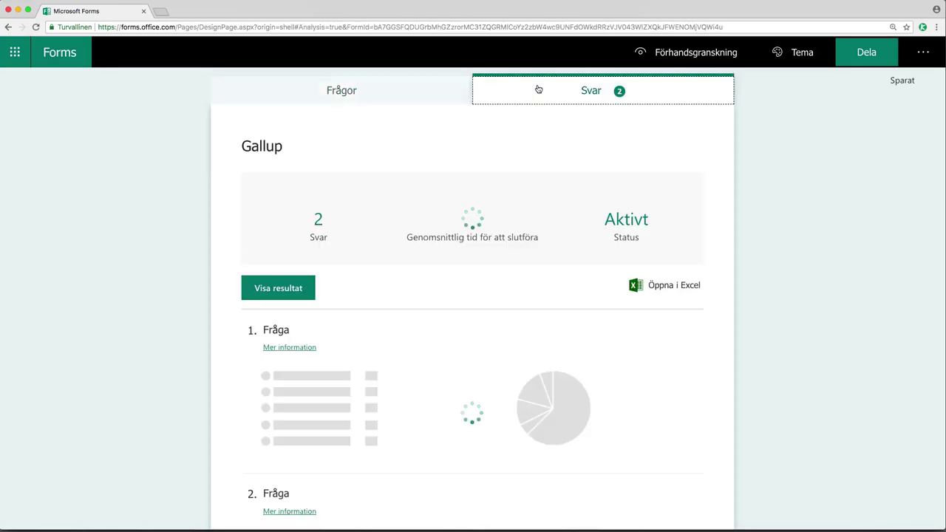
scroll(414, 210, down, 2)
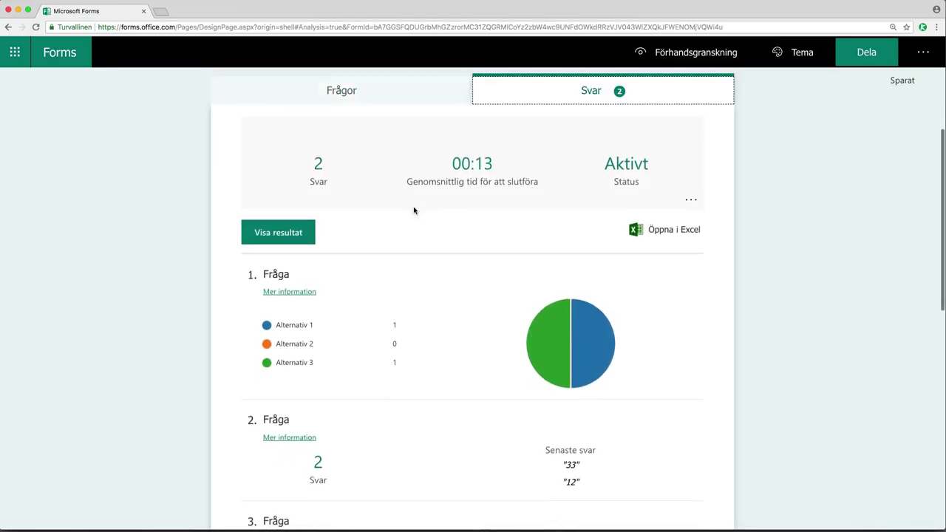
scroll(414, 211, down, 5)
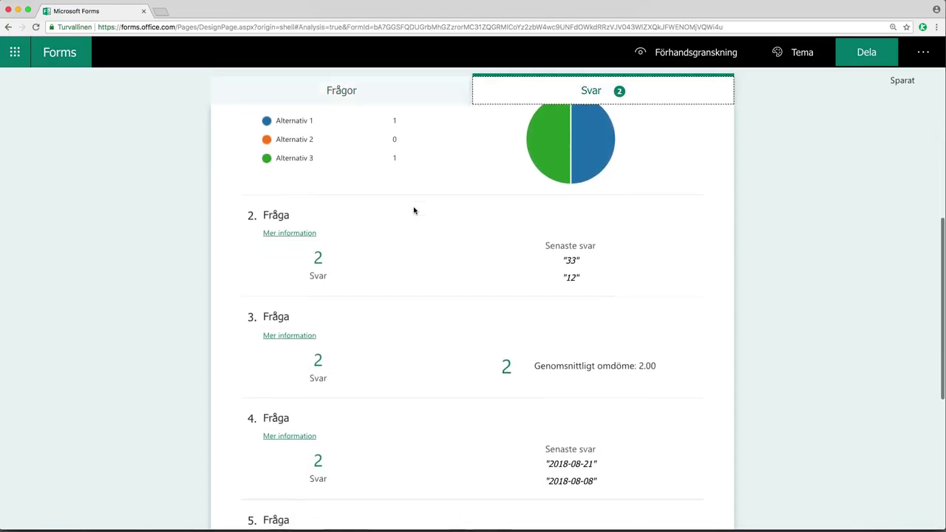
scroll(414, 211, up, 7)
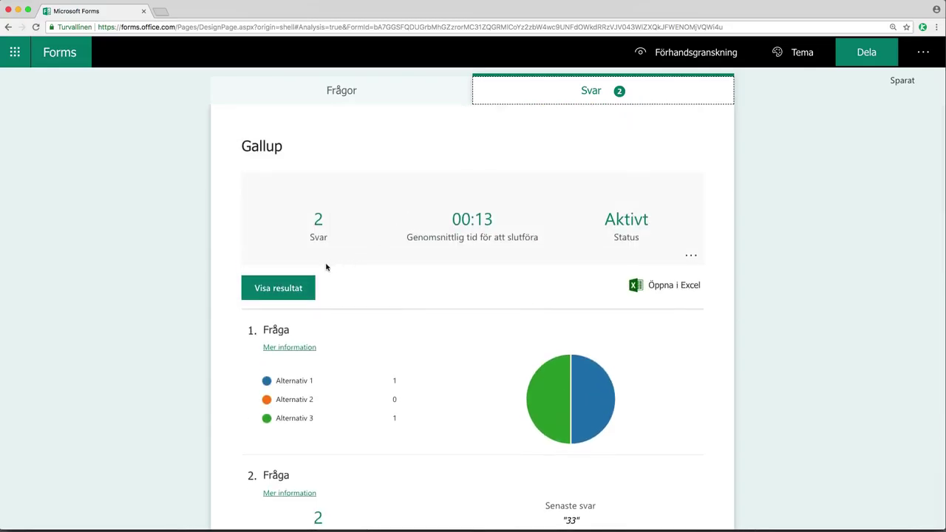
Step: View the individual results of respondents 1 and 2, switching between them, and return to the response summary
click(272, 288)
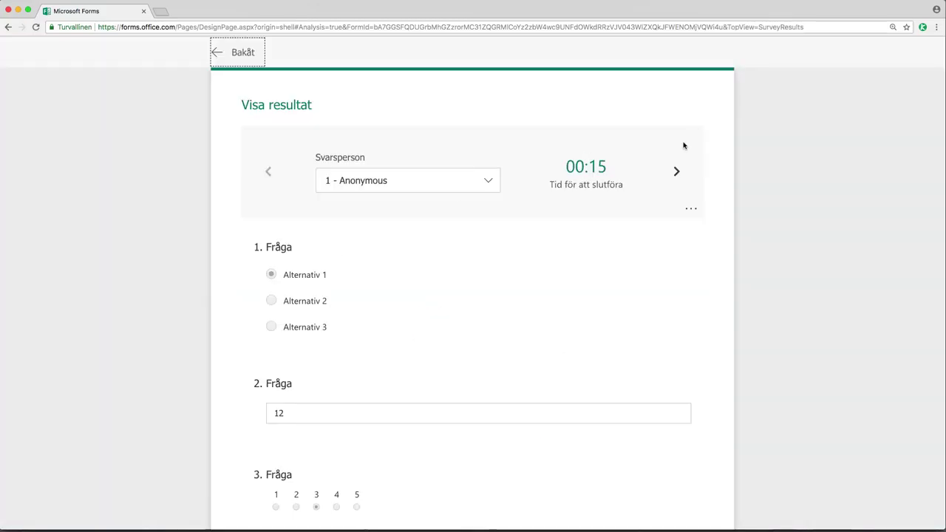
click(676, 170)
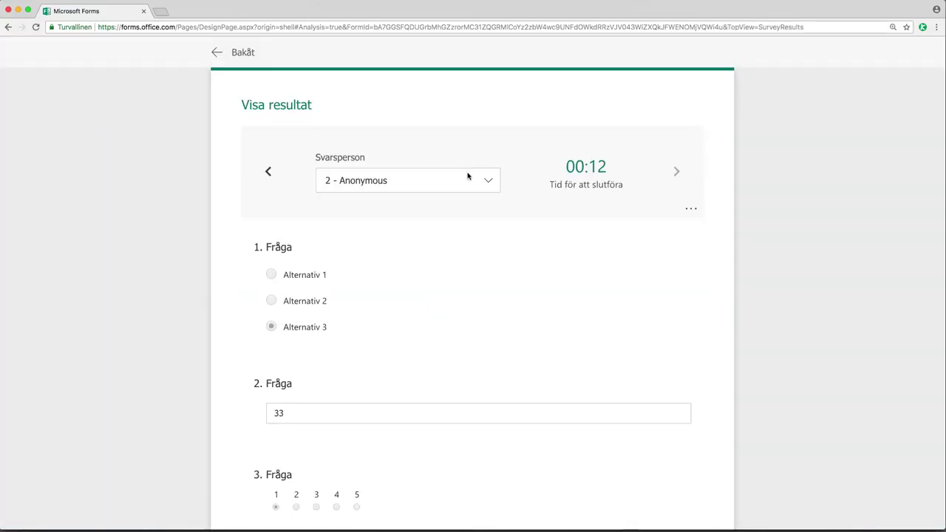
click(492, 181)
click(456, 210)
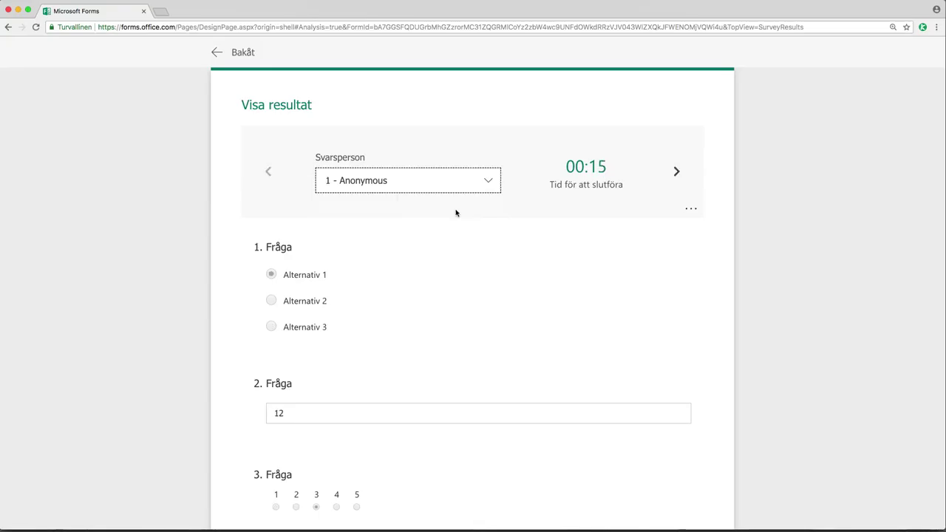
click(489, 180)
click(443, 228)
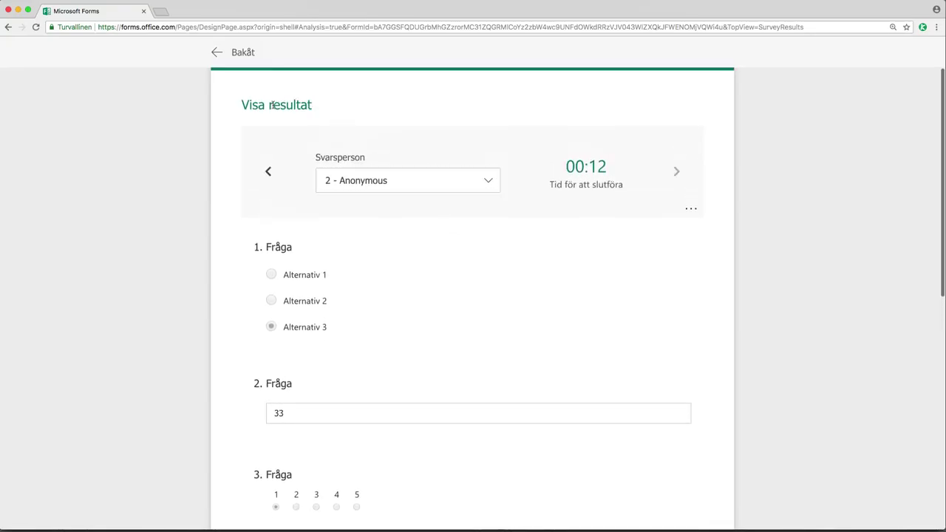
click(243, 53)
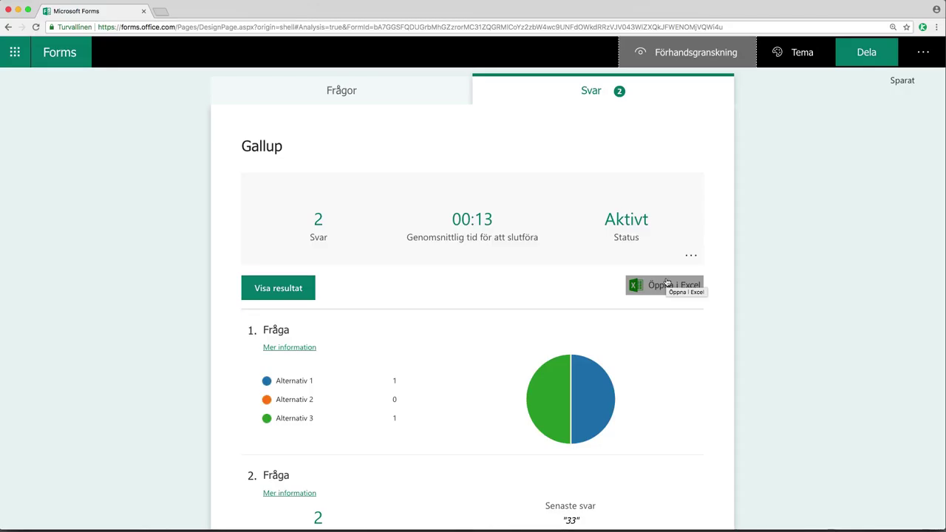
scroll(667, 281, down, 1)
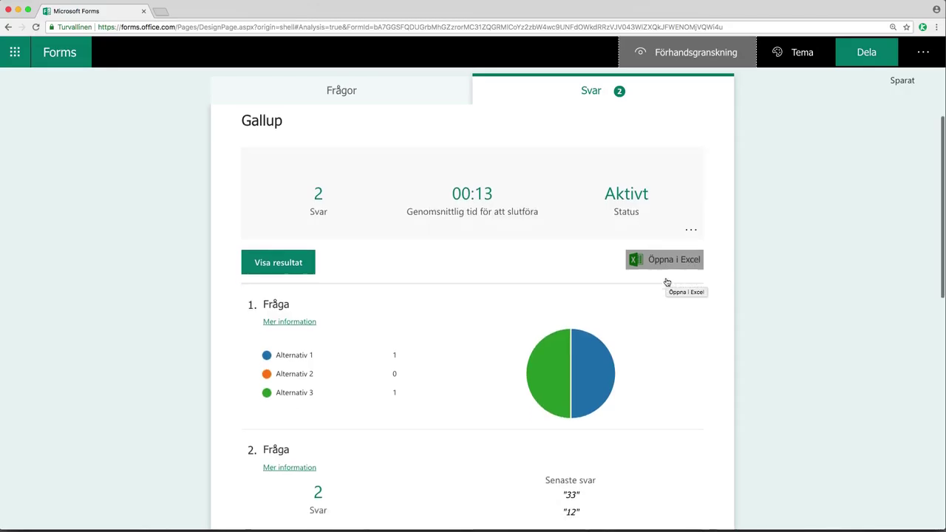
scroll(668, 281, up, 1)
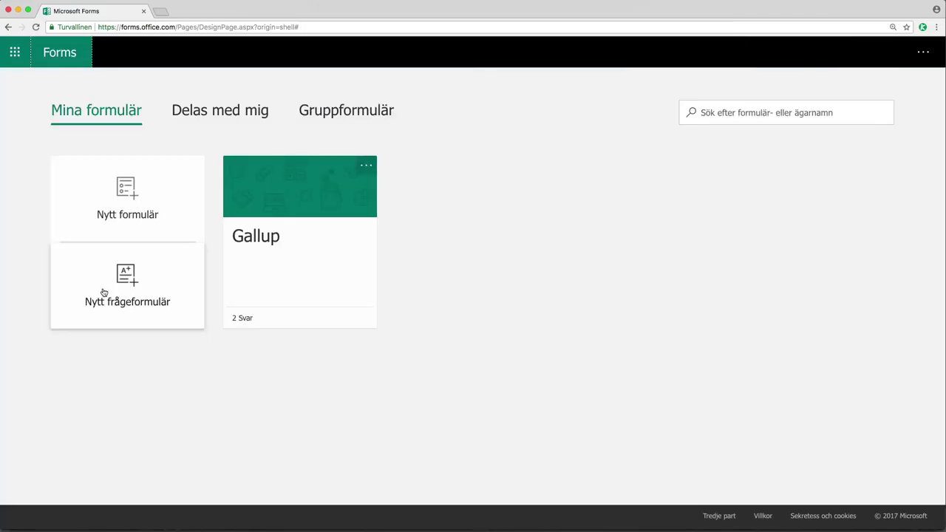
Step: Create a new quiz (Nytt frågeformulär) and add a choice question (Val) to it
click(104, 294)
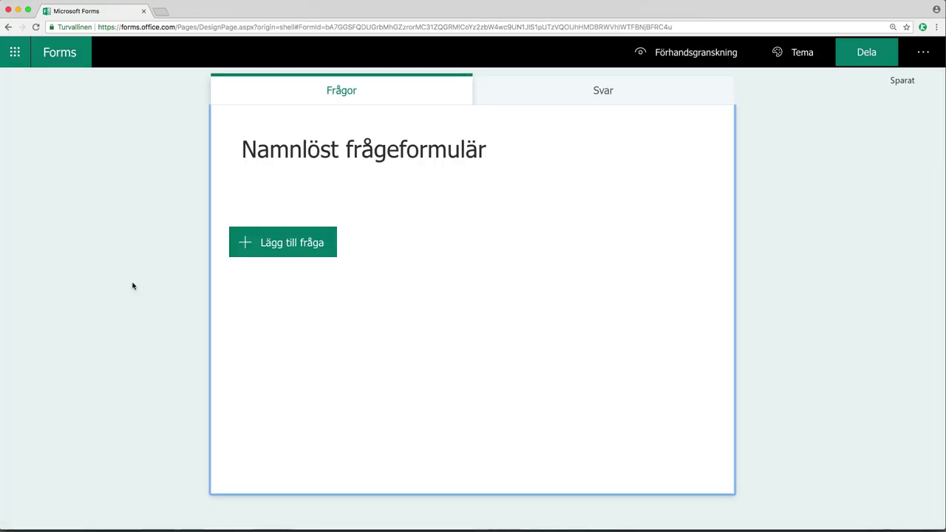
click(278, 248)
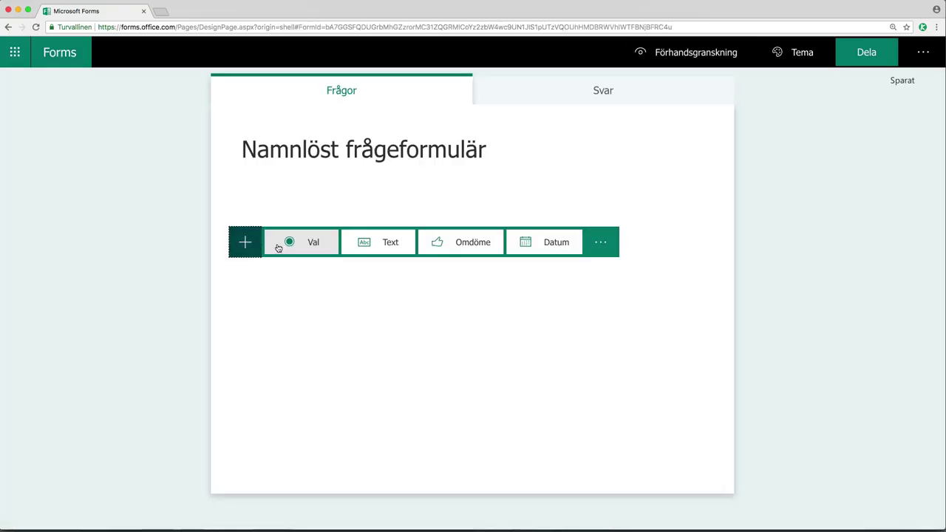
click(311, 241)
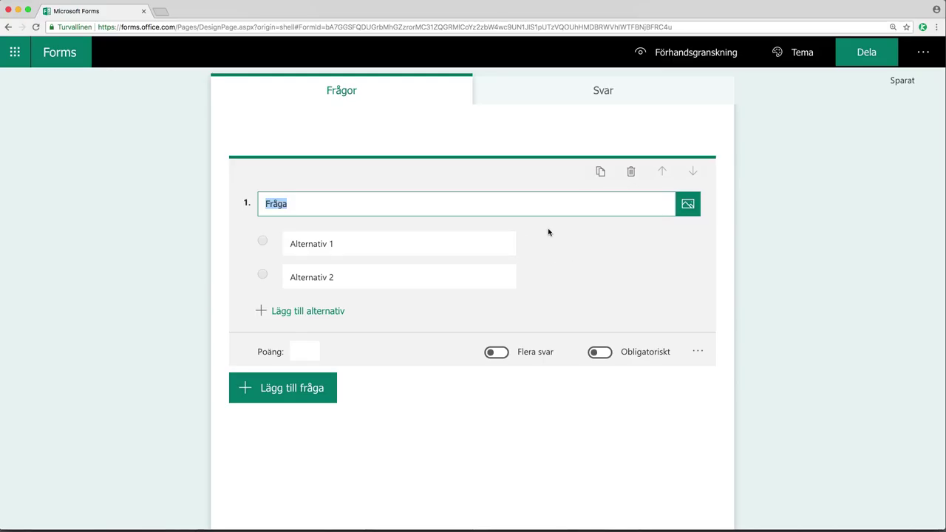
Step: Add a respondent message field to both Alternativ 1 and Alternativ 2 of the quiz question
mouse_move(541, 238)
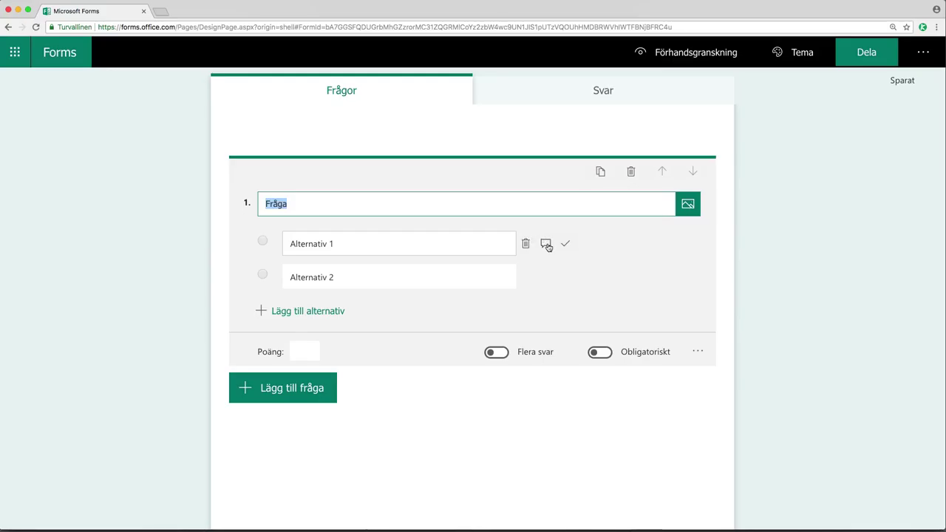
click(546, 245)
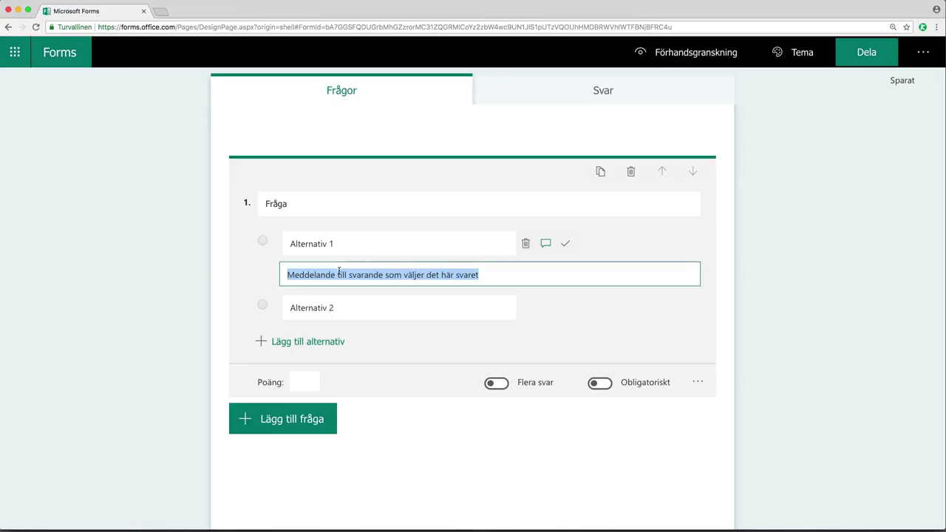
click(352, 308)
click(545, 308)
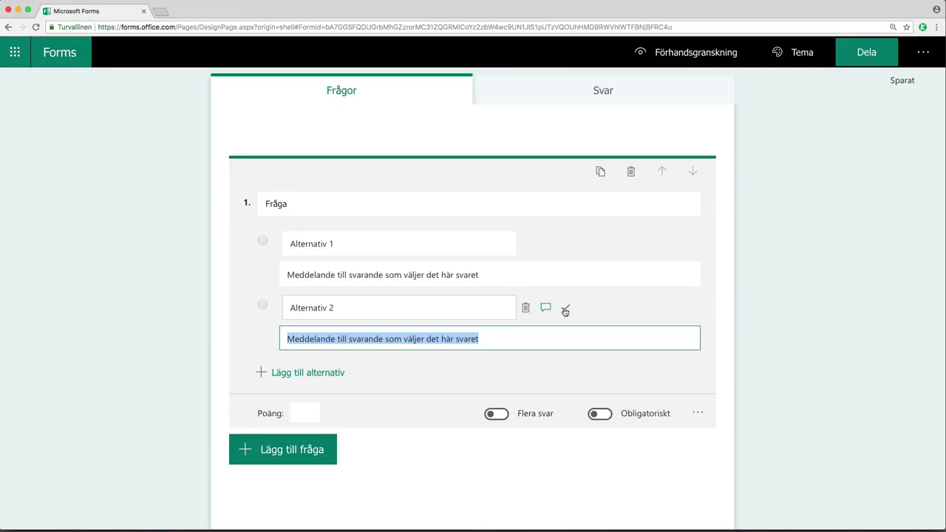
Step: Mark Alternativ 2 as the correct answer and set the question's score (Poäng) to 2
click(566, 308)
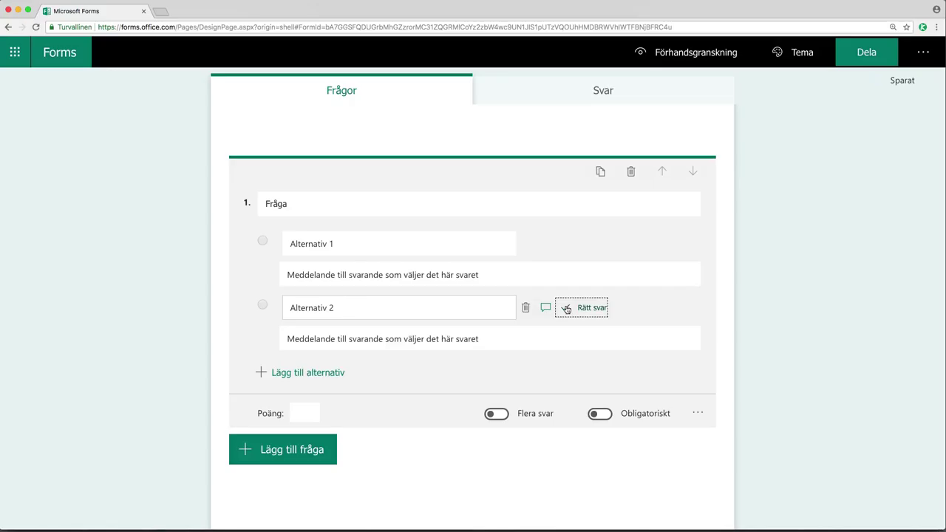
click(303, 413)
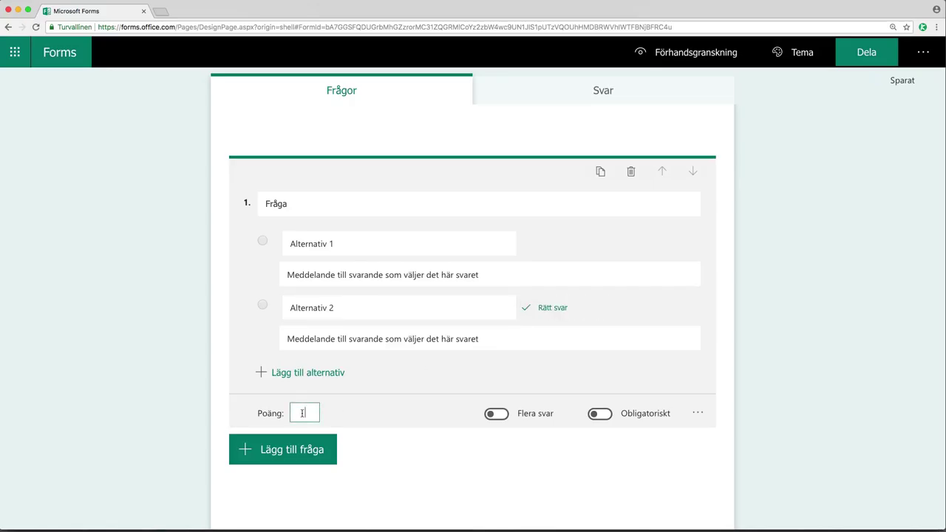
text(2)
click(342, 421)
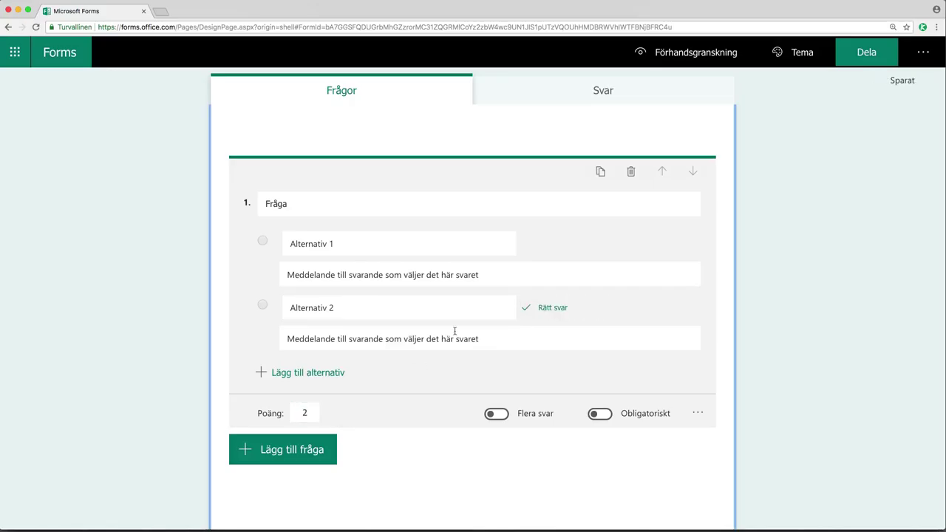
mouse_move(503, 301)
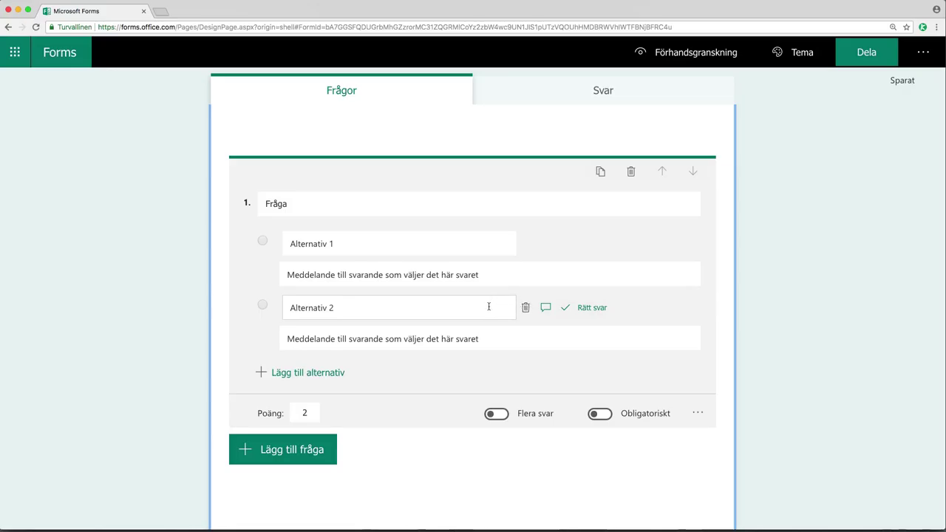